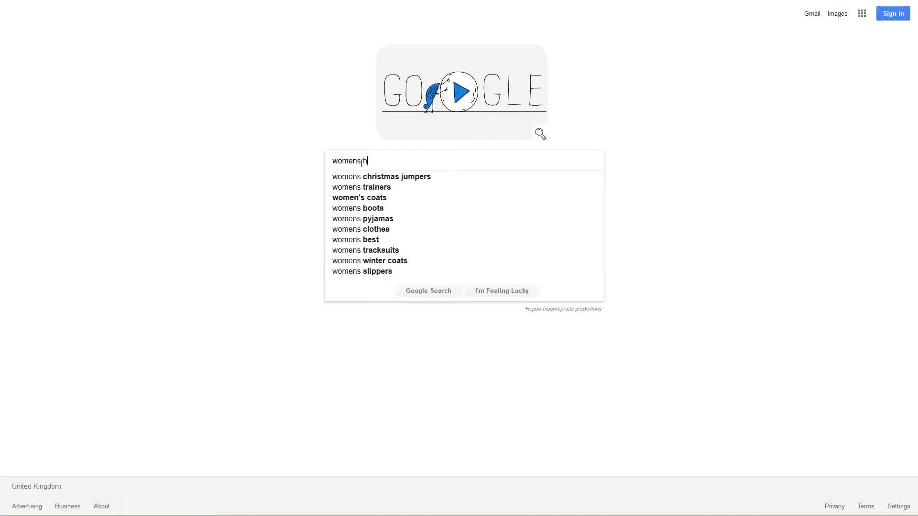
- Search Google for 'womens hoodies', then view the Next and PrettyLittleThing hoodie showcases
key("Return")
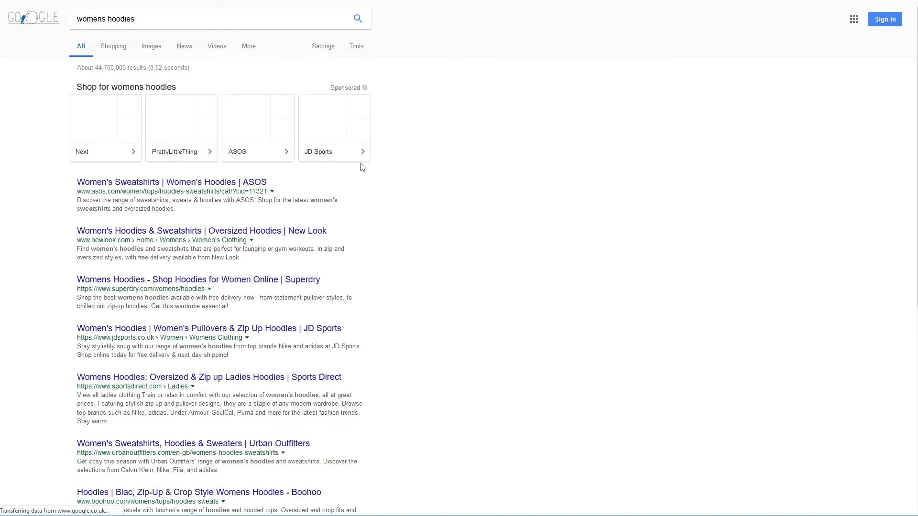
left_click(103, 156)
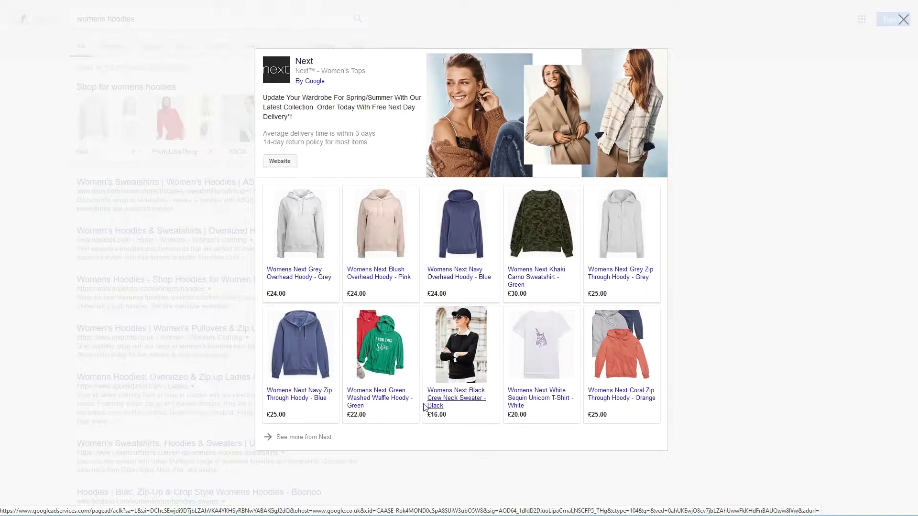
left_click(714, 196)
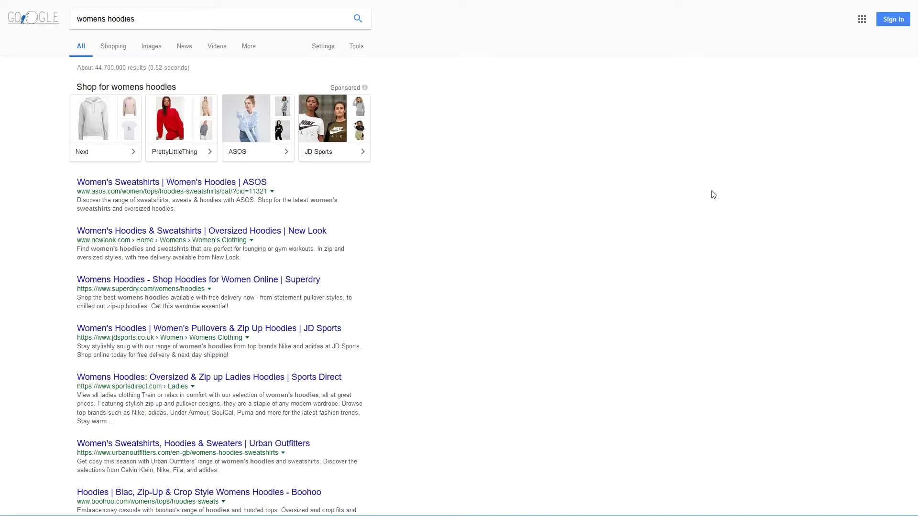
left_click(180, 133)
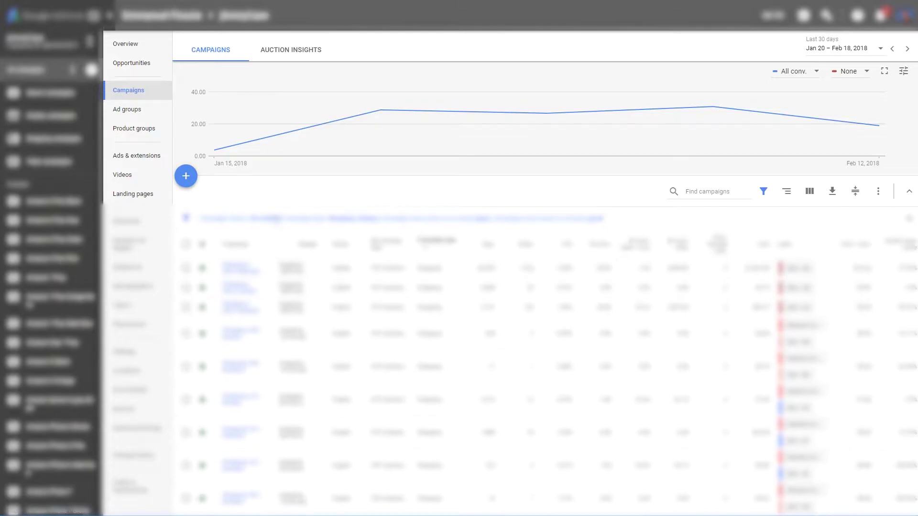
- Create a Shopping campaign linked to the second merchant account, selling in the United States
left_click(186, 178)
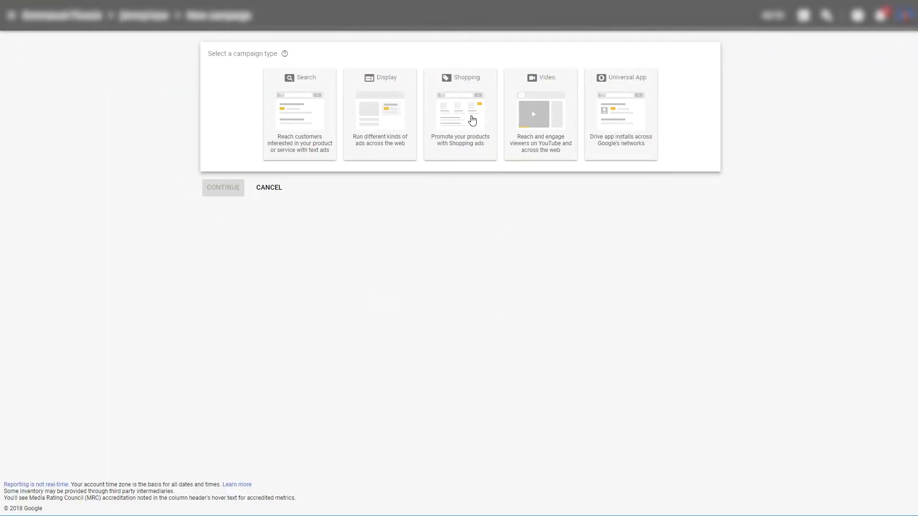
left_click(472, 120)
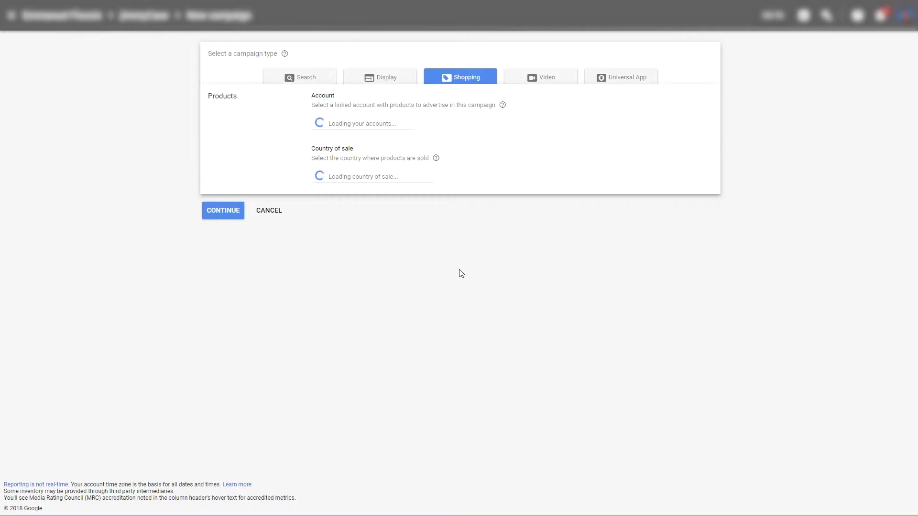
left_click(340, 123)
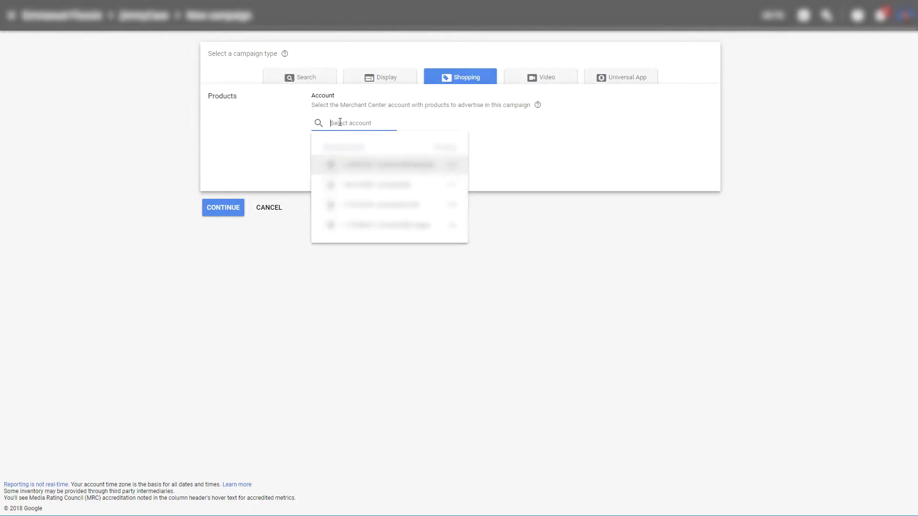
left_click(387, 185)
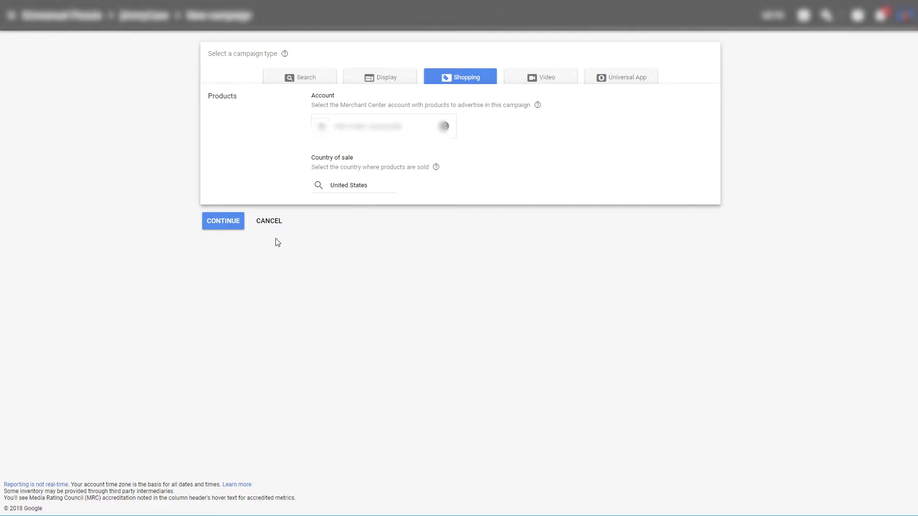
left_click(230, 229)
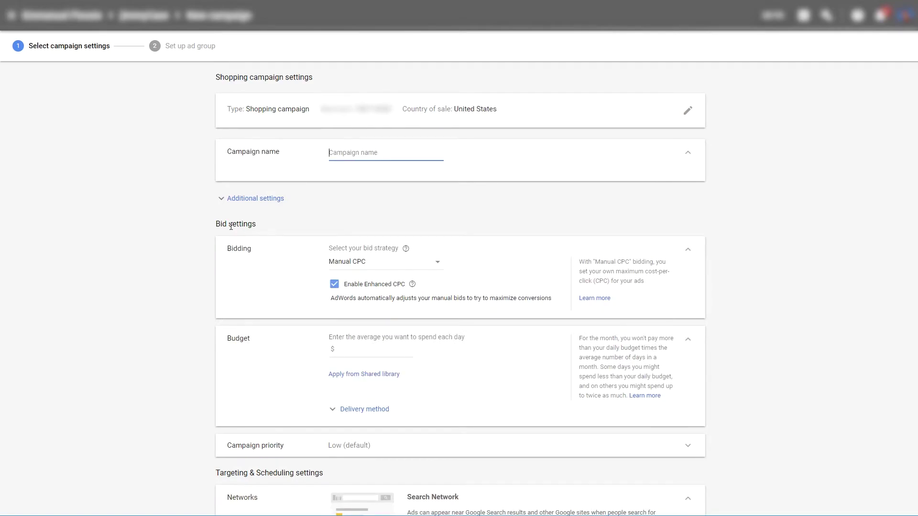
- Name the campaign 'Test', set a $10 daily budget, and save the settings
type("Test")
scroll(322, 341, "down", 2)
left_click(353, 257)
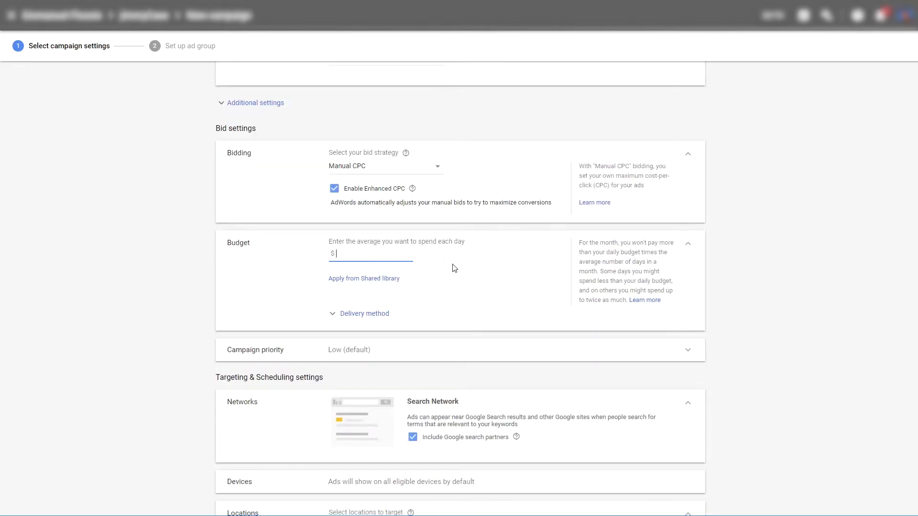
type("10")
scroll(450, 277, "down", 2)
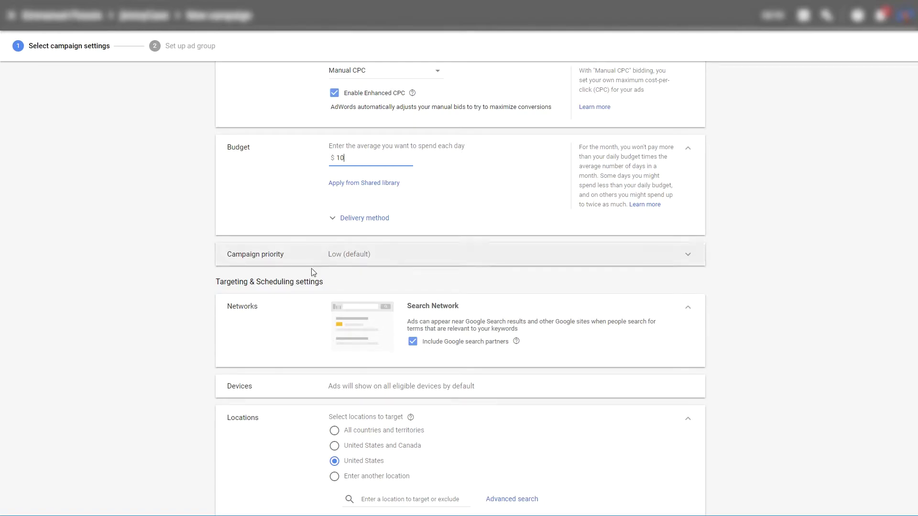
scroll(218, 319, "down", 2)
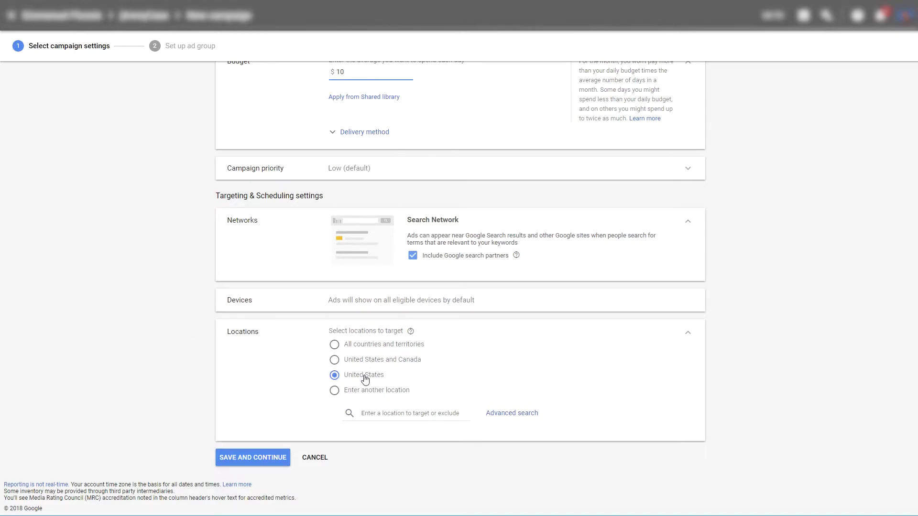
left_click(246, 459)
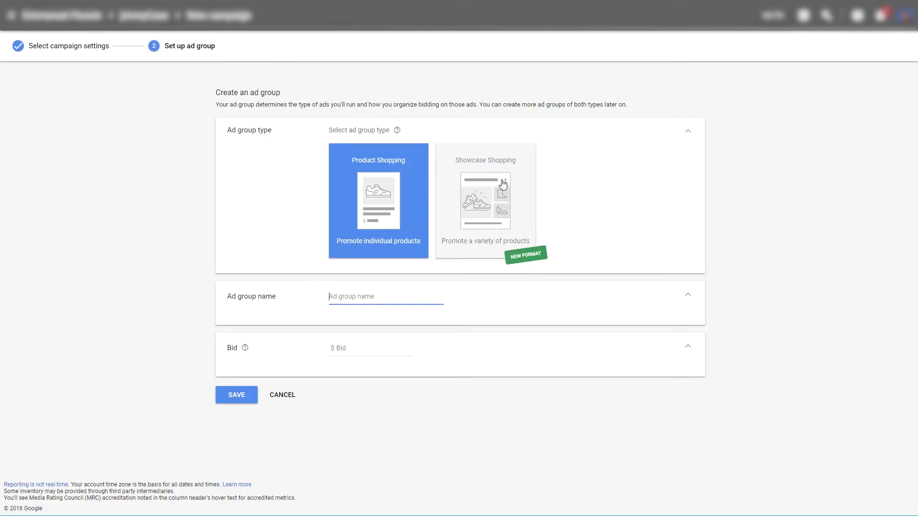
- Create Showcase Shopping ad group 'showcase ad' with a $.5 cost-per-engagement bid and save it
left_click(504, 183)
scroll(526, 317, "down", 2)
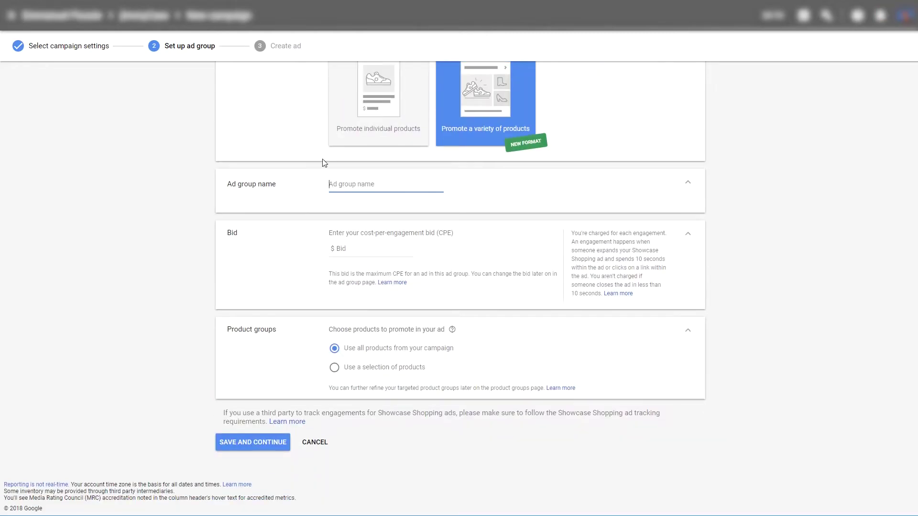
type("showcase ad")
left_click(374, 251)
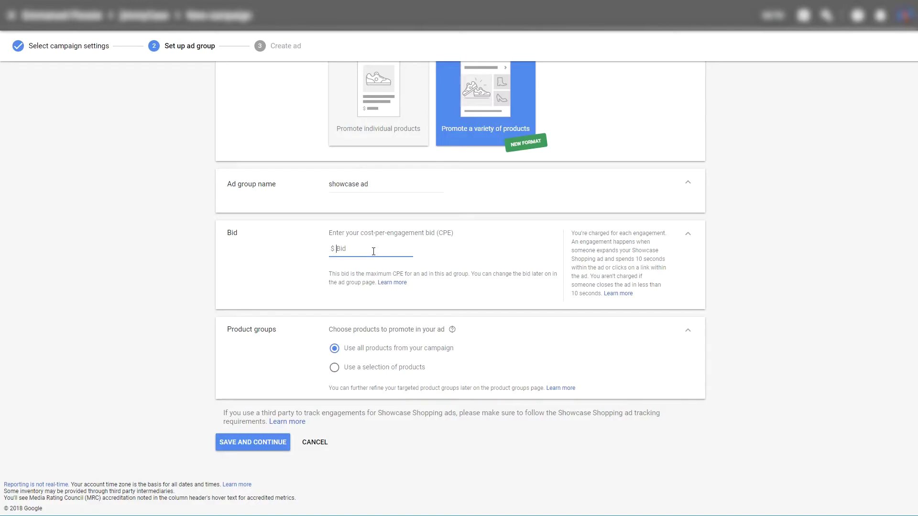
type(".5")
left_click(245, 443)
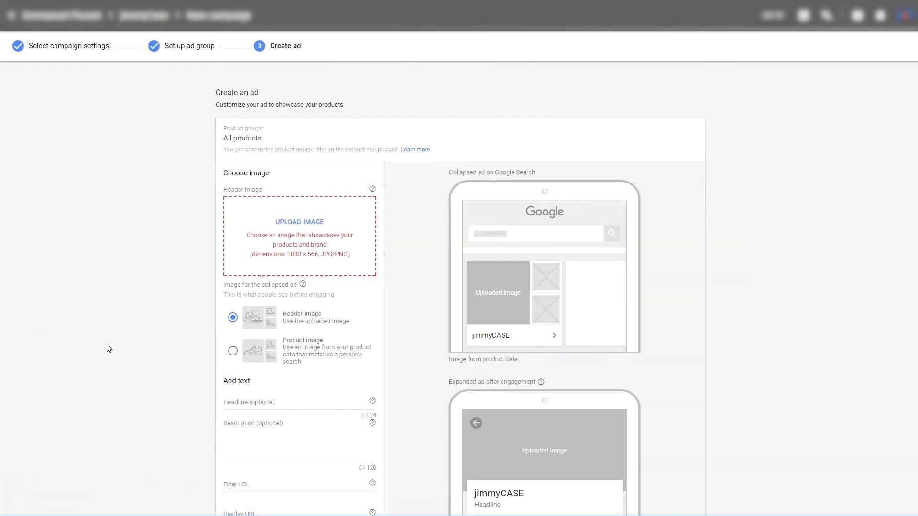
- Upload example.jpg as the header image and move its collapsed-ad crop to the right
left_click(304, 241)
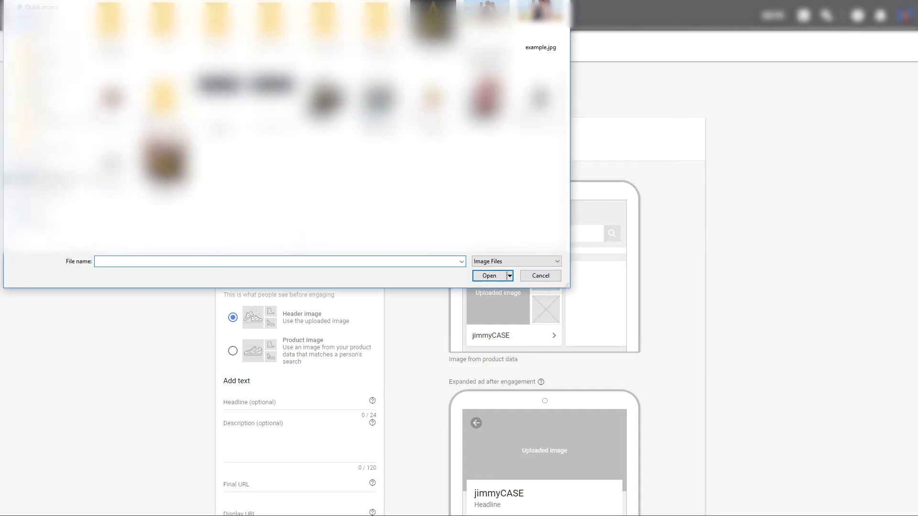
left_click(543, 29)
left_click(497, 276)
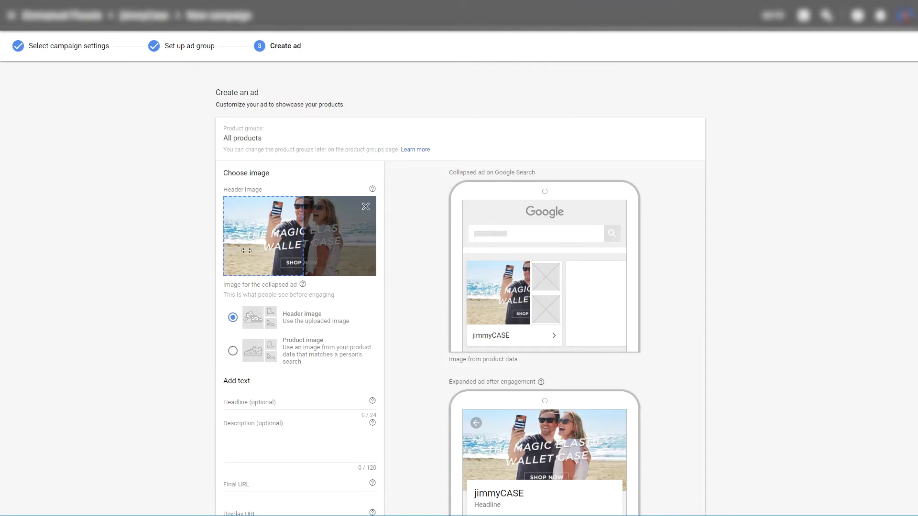
mouse_move(263, 239)
left_mouse_down()
mouse_move(306, 239)
mouse_move(281, 250)
mouse_move(308, 255)
mouse_move(264, 255)
left_mouse_up()
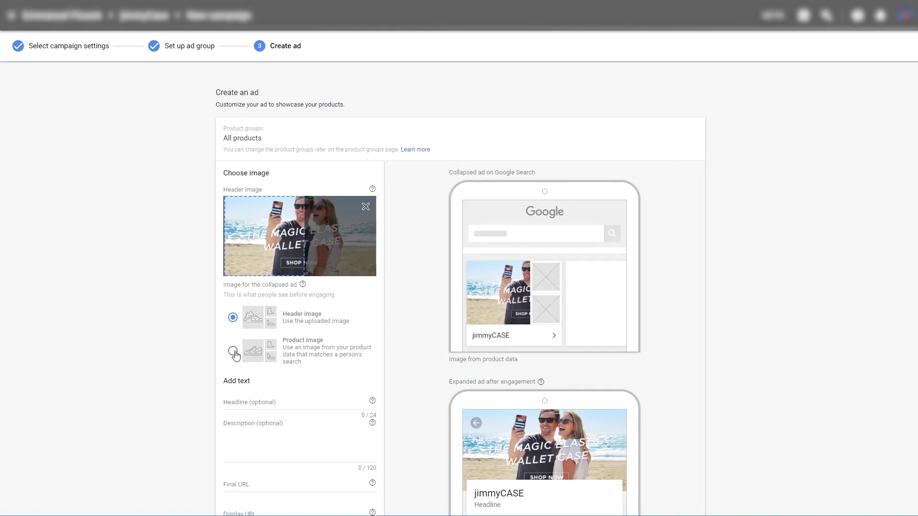
- Use product images when collapsed, headline 'JimmyCase', and paste the wallet-case description
left_click(233, 352)
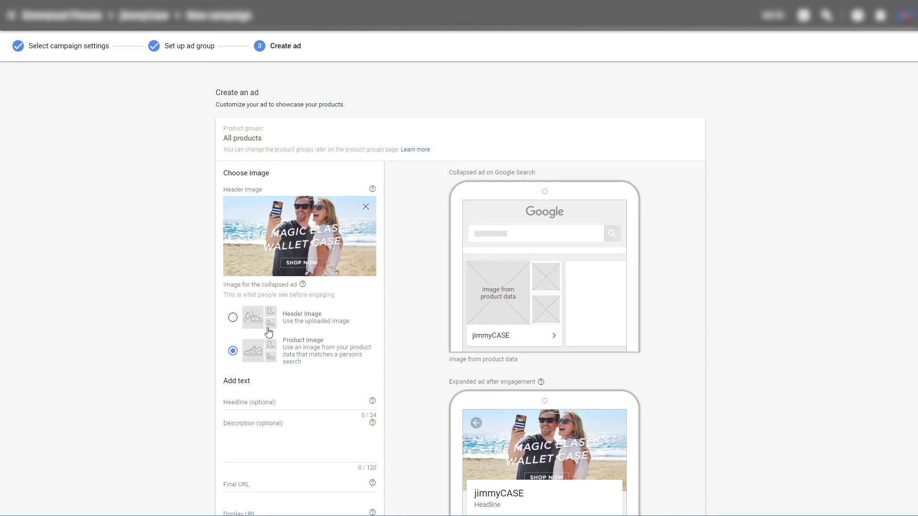
scroll(299, 324, "down", 4)
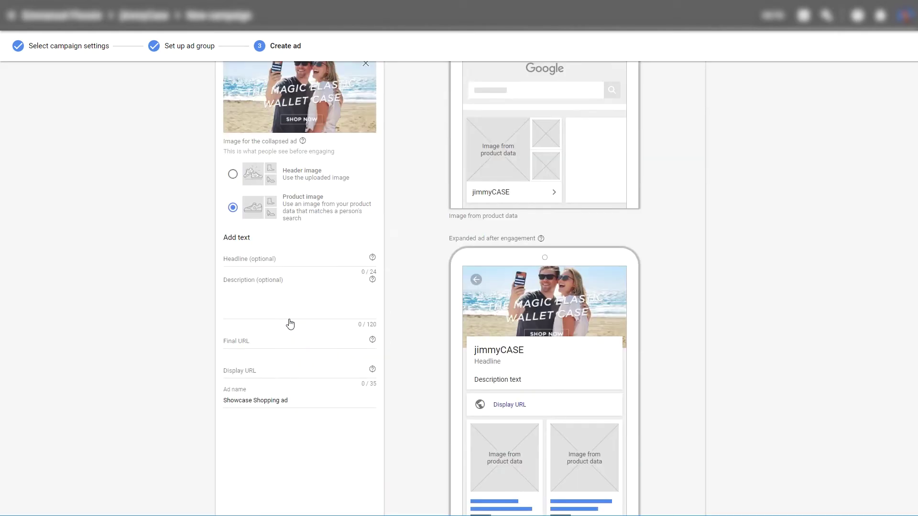
left_click(244, 211)
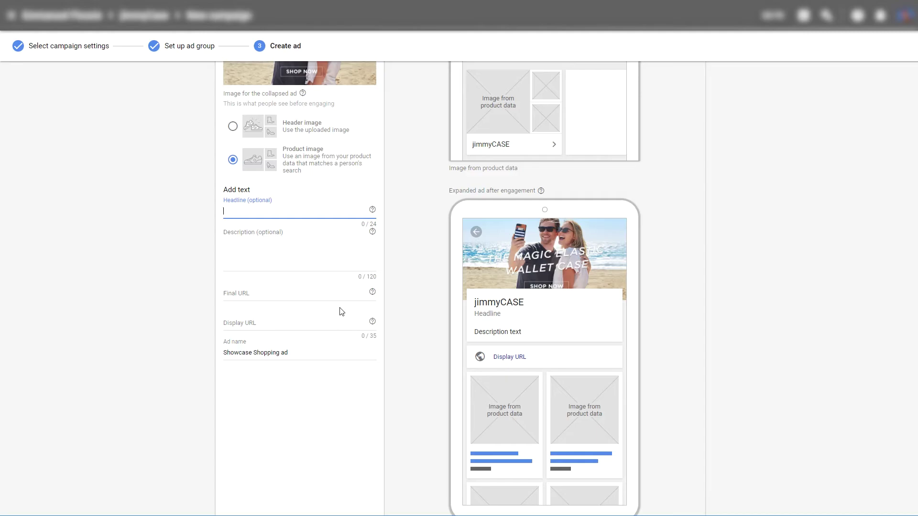
type("JimmyCase")
key("Tab")
type("iPhone wallet case handmade in the USA with a silicone bumper and genuine mahogany wood")
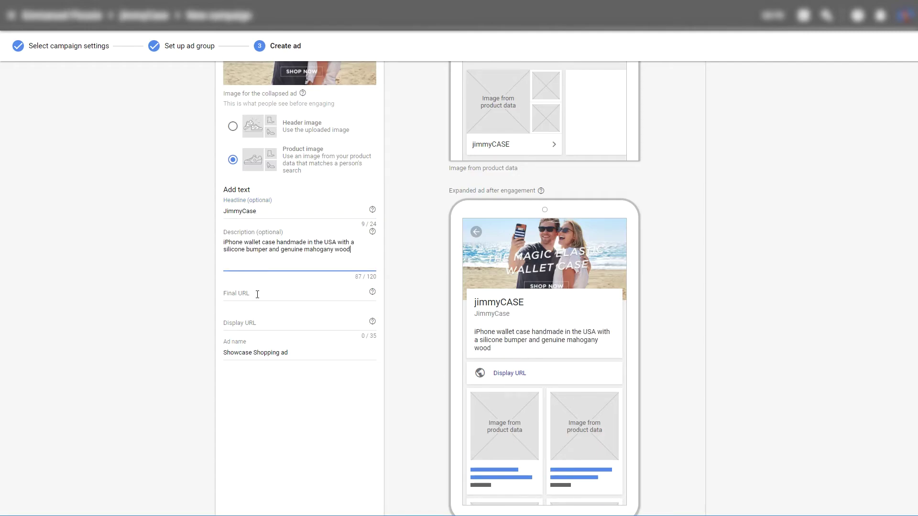
- Set thejimmycase.com as final URL and trimmed display URL, then save the ad
left_click(258, 293)
type("https://thejimmycase.com/")
left_click(277, 331)
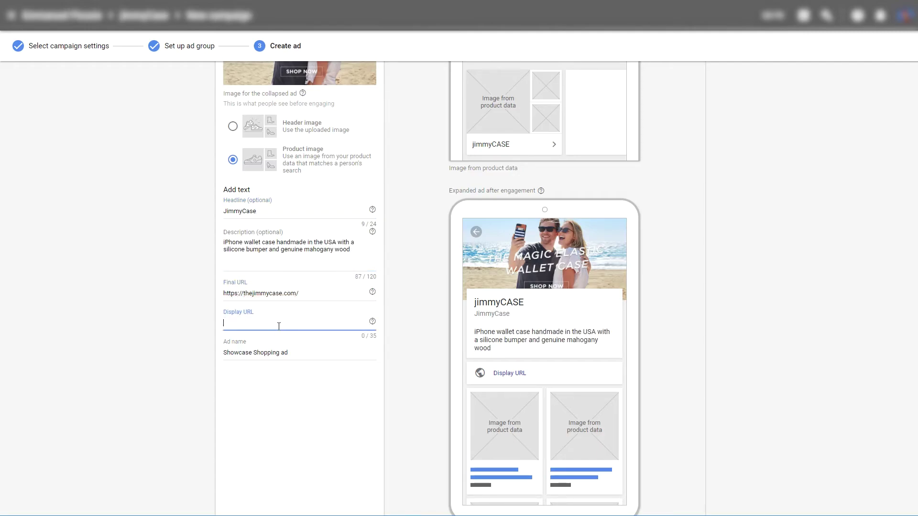
type("https://thejimmycase.com/")
key("BackSpace")
key("Home")
key("Delete")
key("Delete")
key("Delete")
key("Delete")
key("Delete")
key("Delete")
key("Delete")
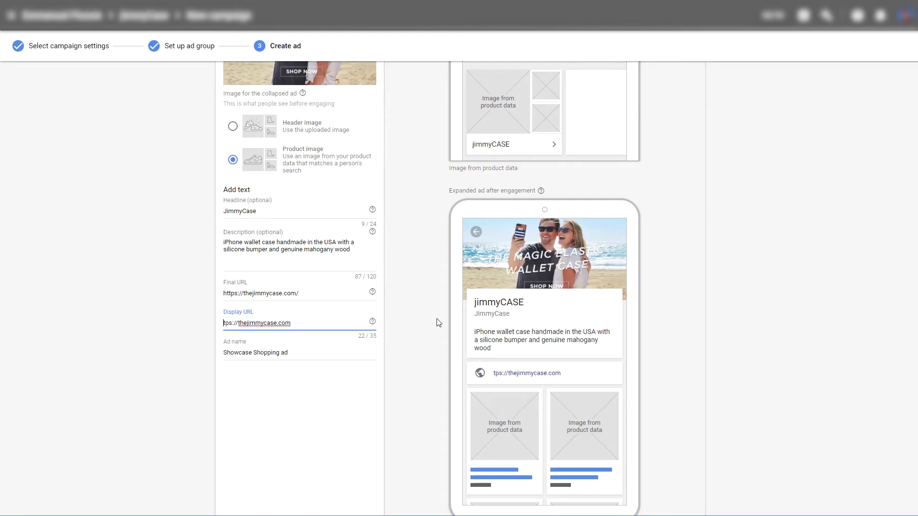
key("Delete")
scroll(382, 321, "down", 3)
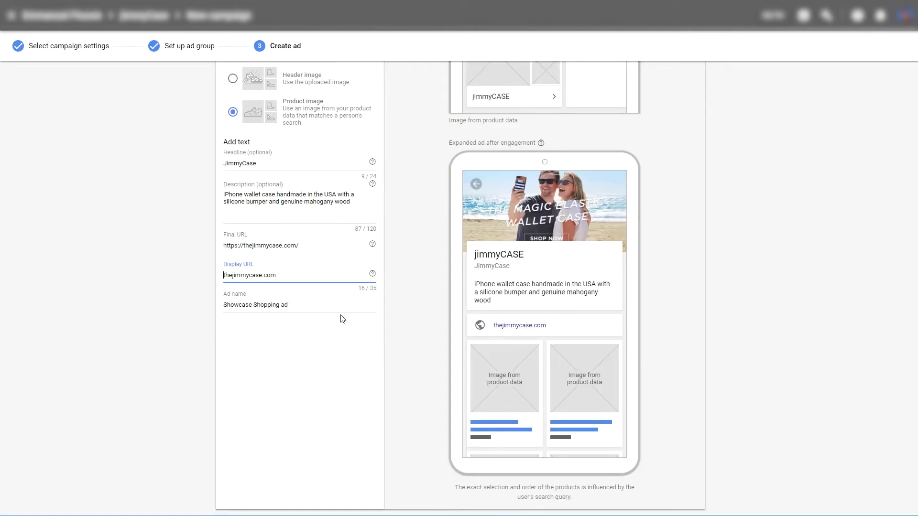
left_click(236, 443)
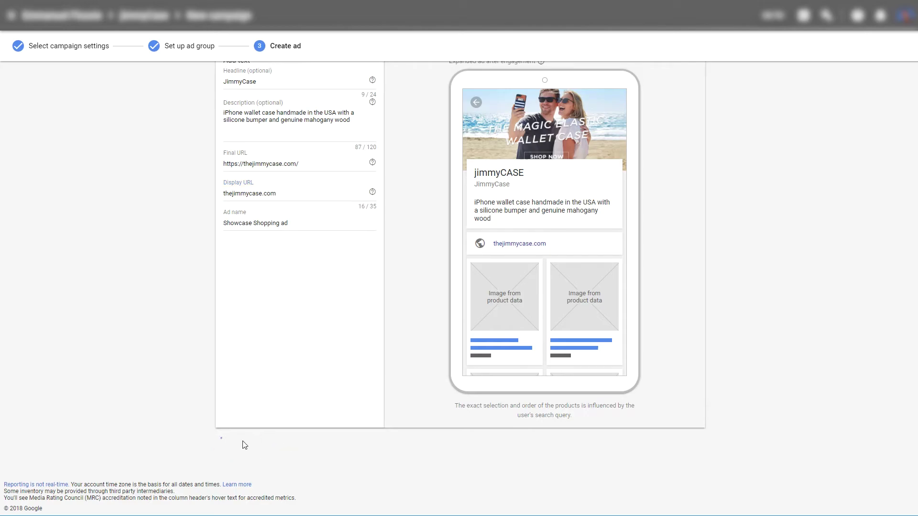